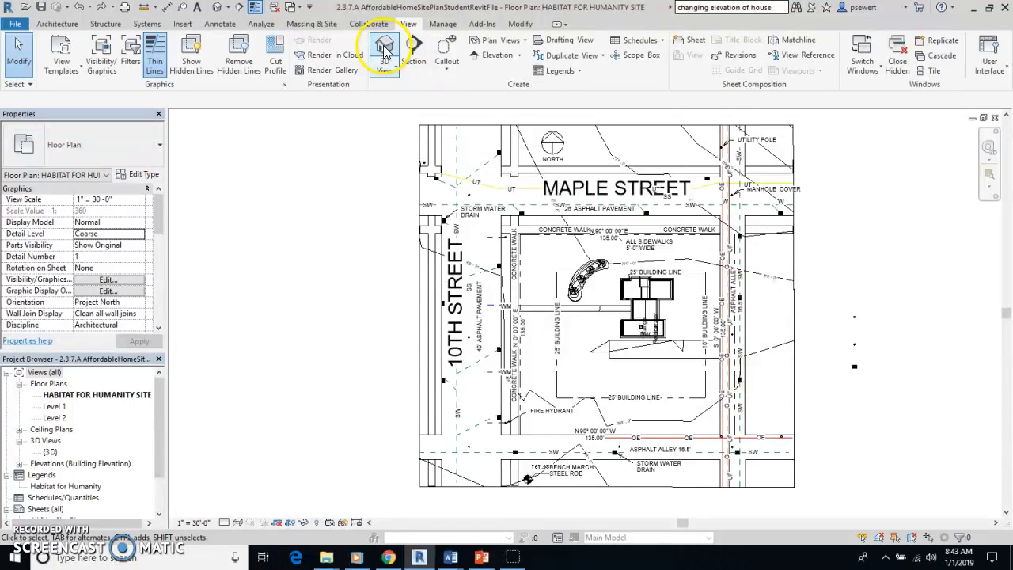
Create a perspective camera view with a 775' 6" offset from Level 1, looking from the southwest street corner across the house toward the northeast
left_click(385, 70)
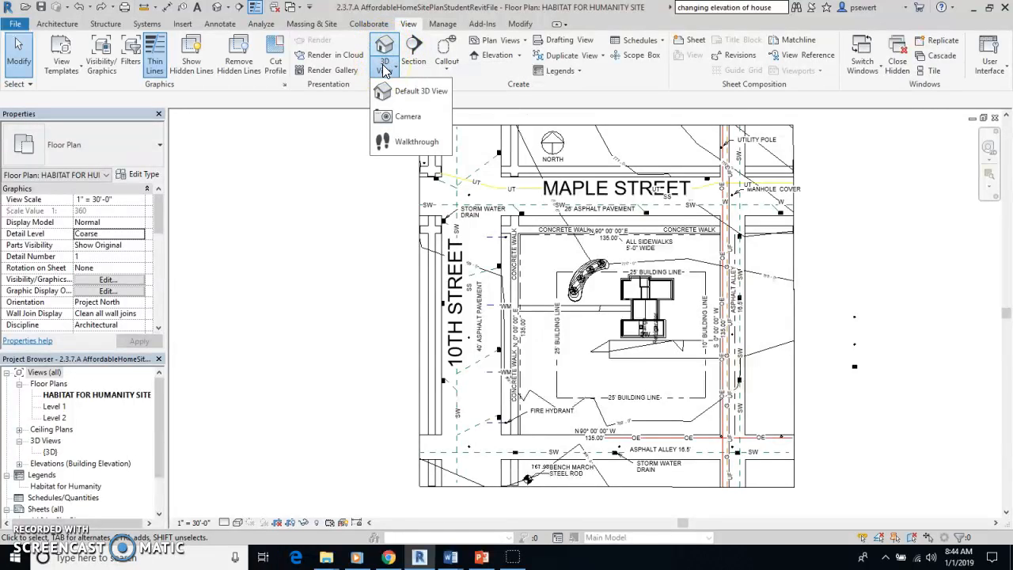
left_click(394, 119)
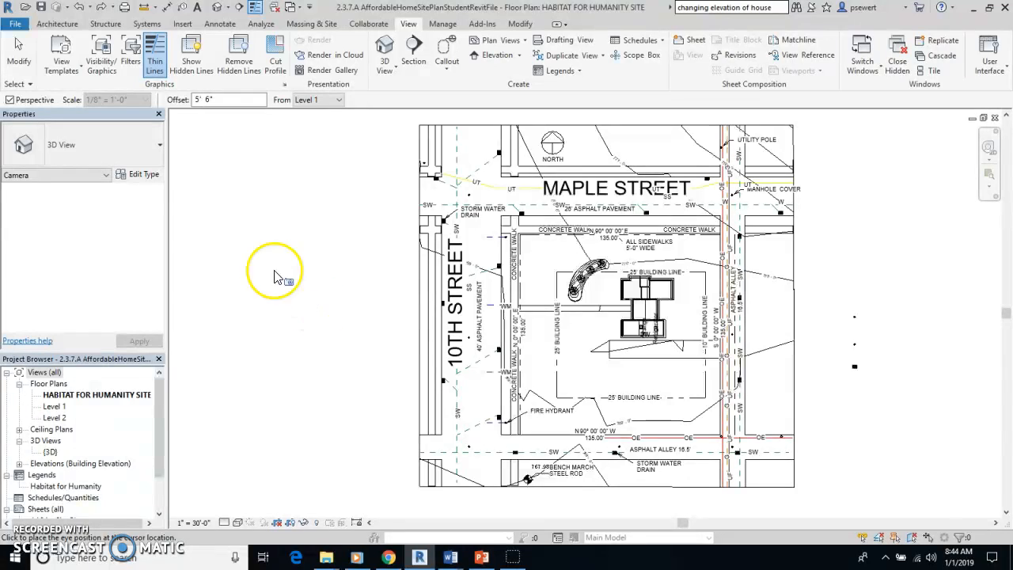
left_click(197, 99)
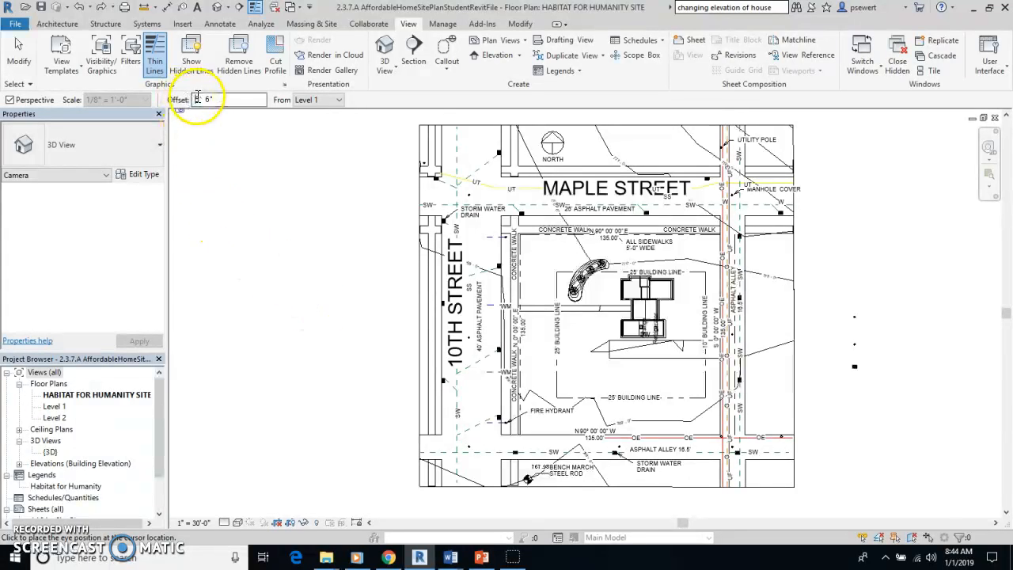
type("77")
left_click(245, 171)
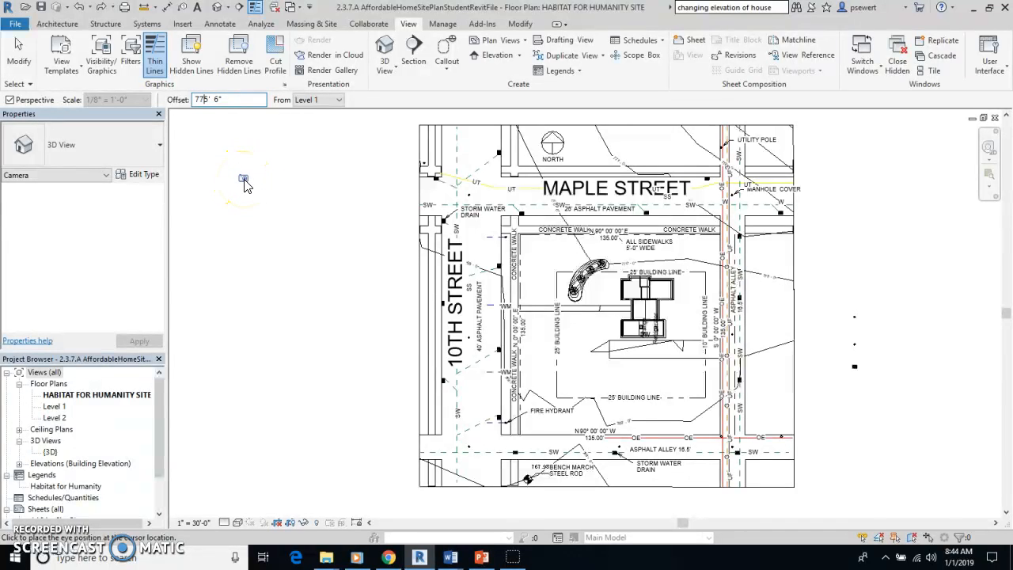
left_click(455, 454)
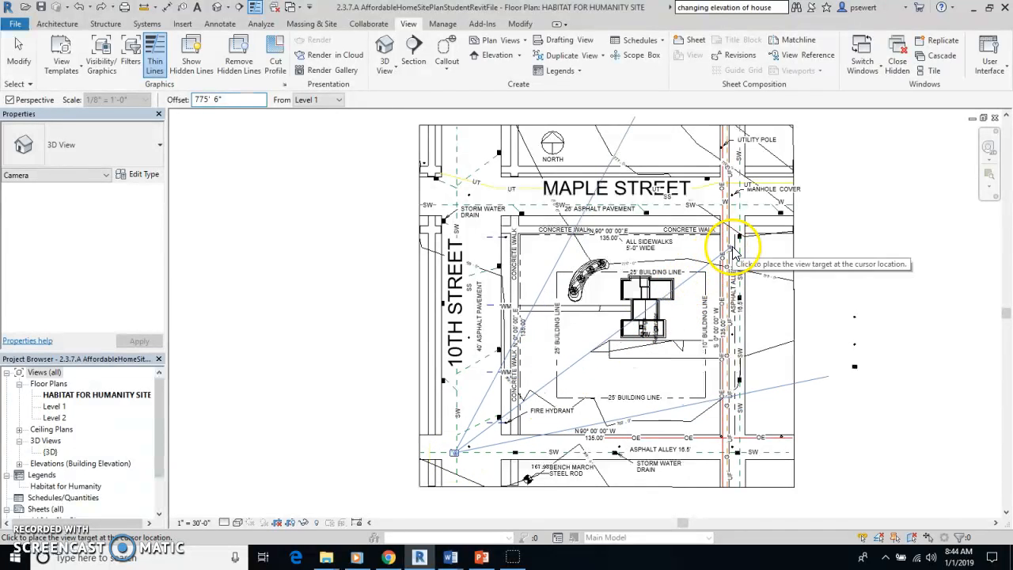
left_click(749, 229)
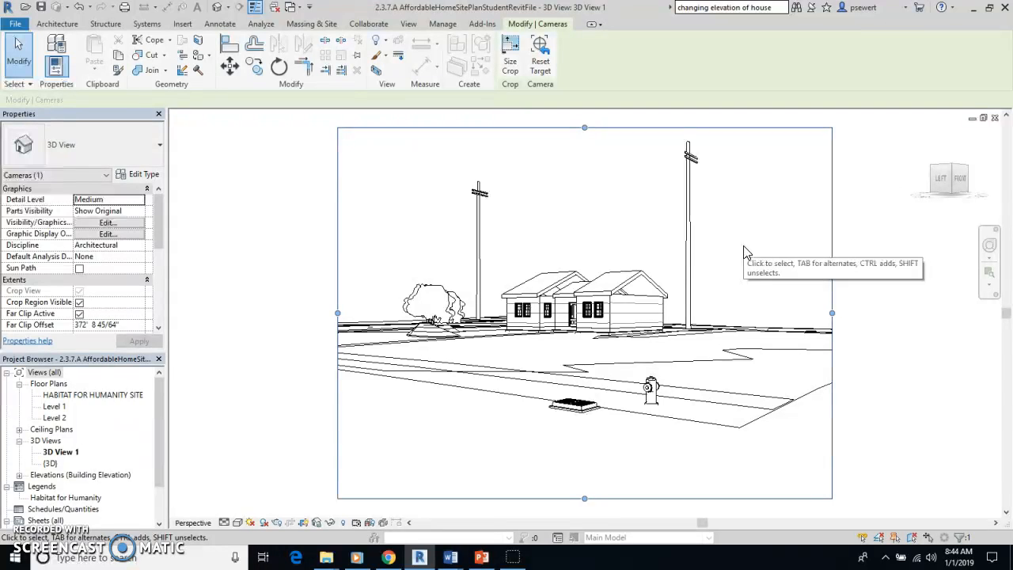
left_click(731, 227)
Open the rendering settings for the new camera view and set the render quality to Best
left_click(414, 24)
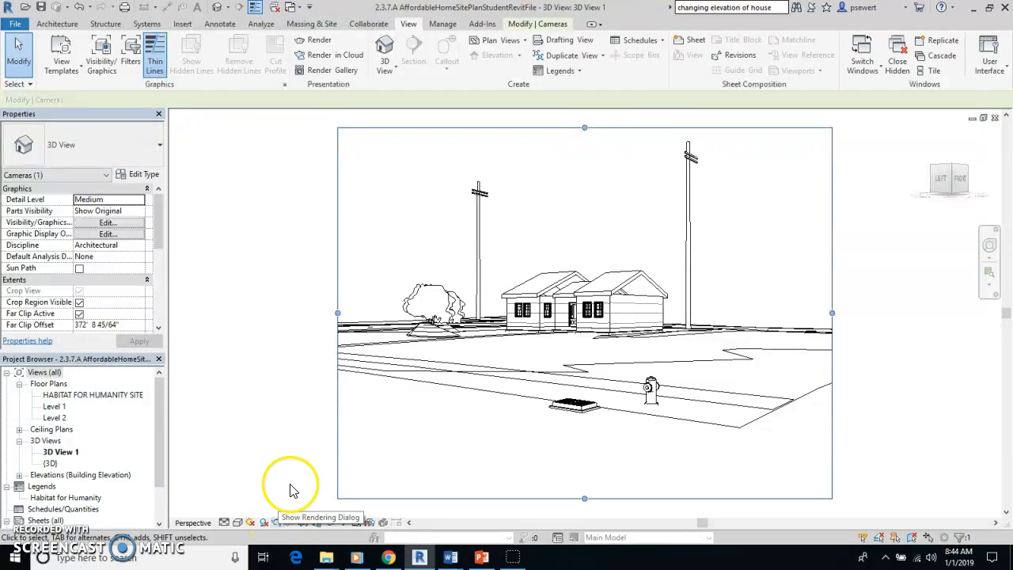
left_click(315, 41)
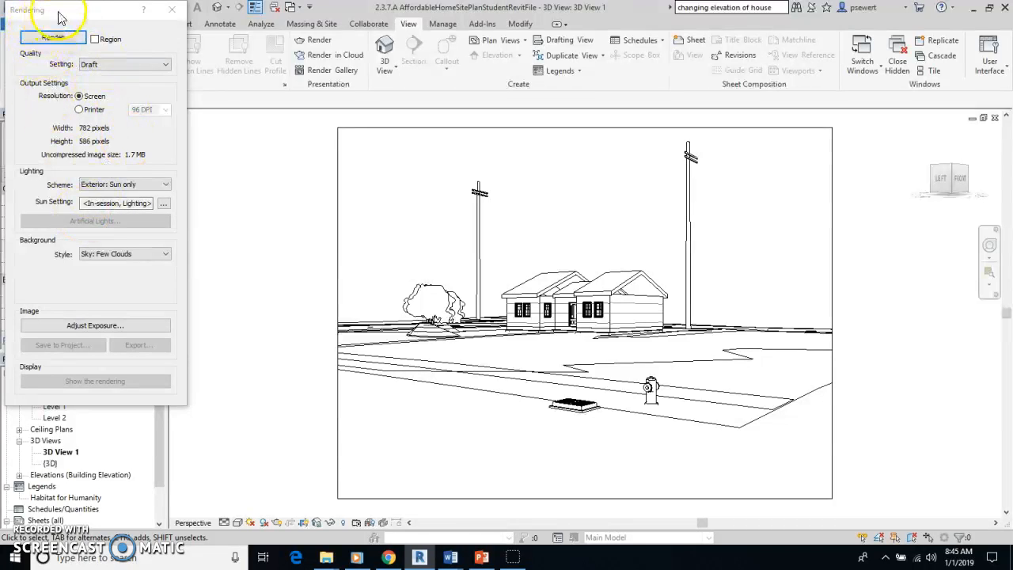
left_click(141, 63)
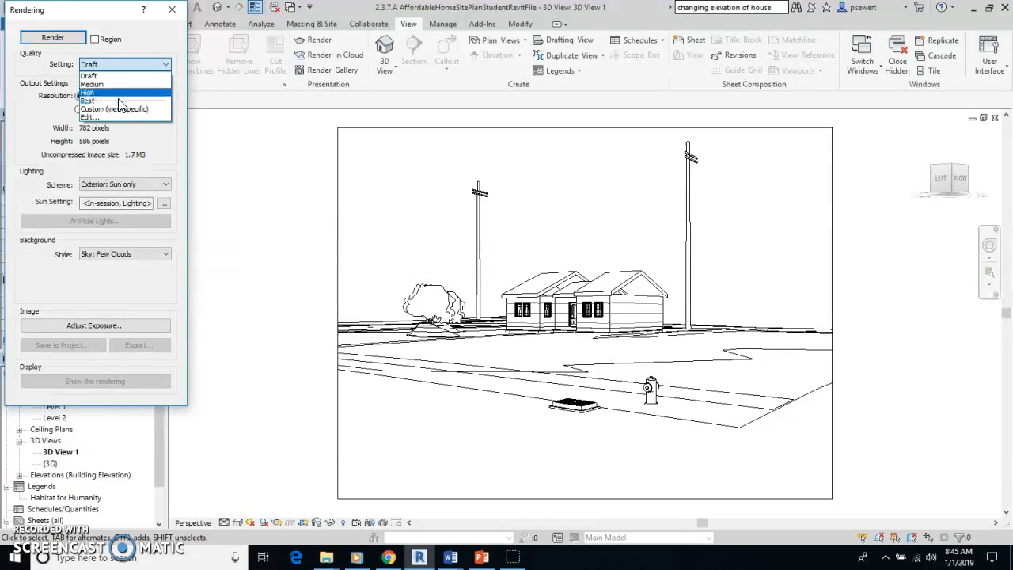
left_click(117, 77)
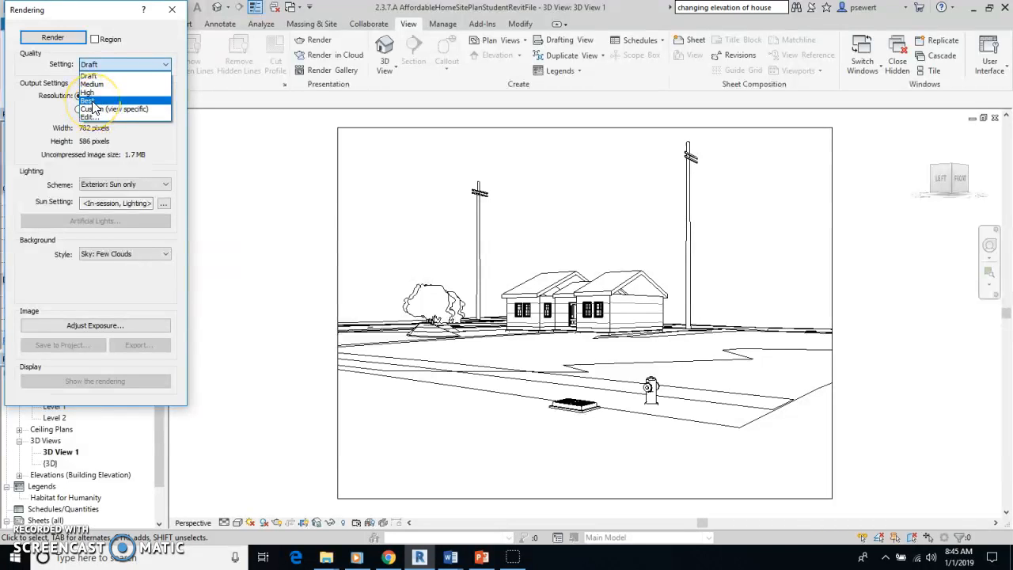
left_click(92, 101)
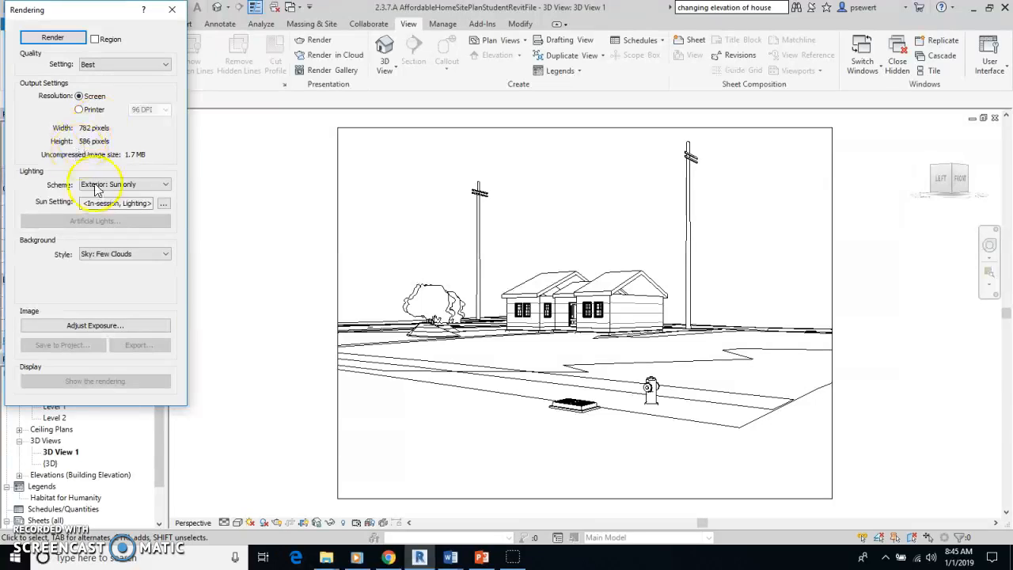
Set the rendering's lighting scheme to Exterior: Sun only
left_click(127, 184)
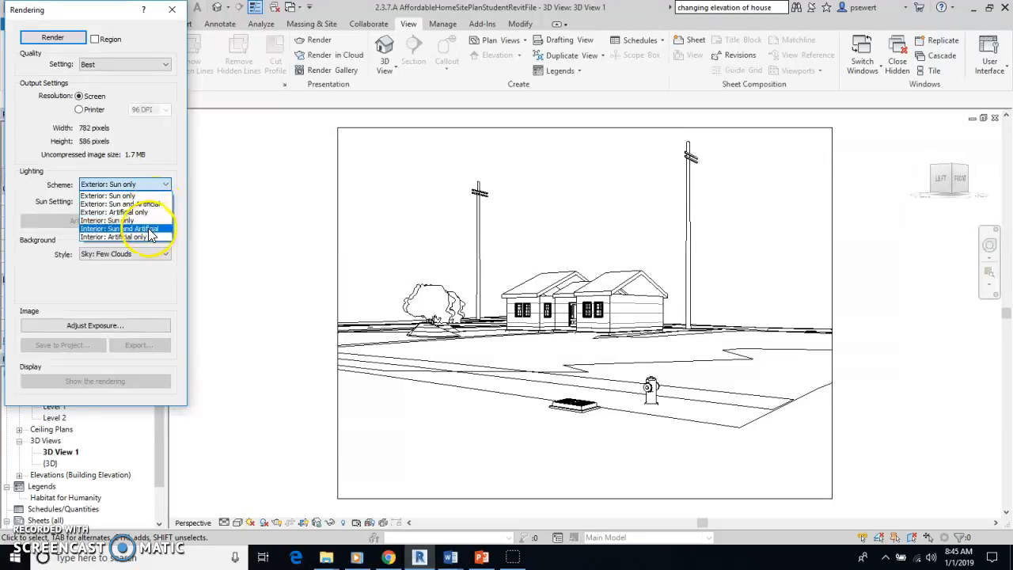
left_click(133, 223)
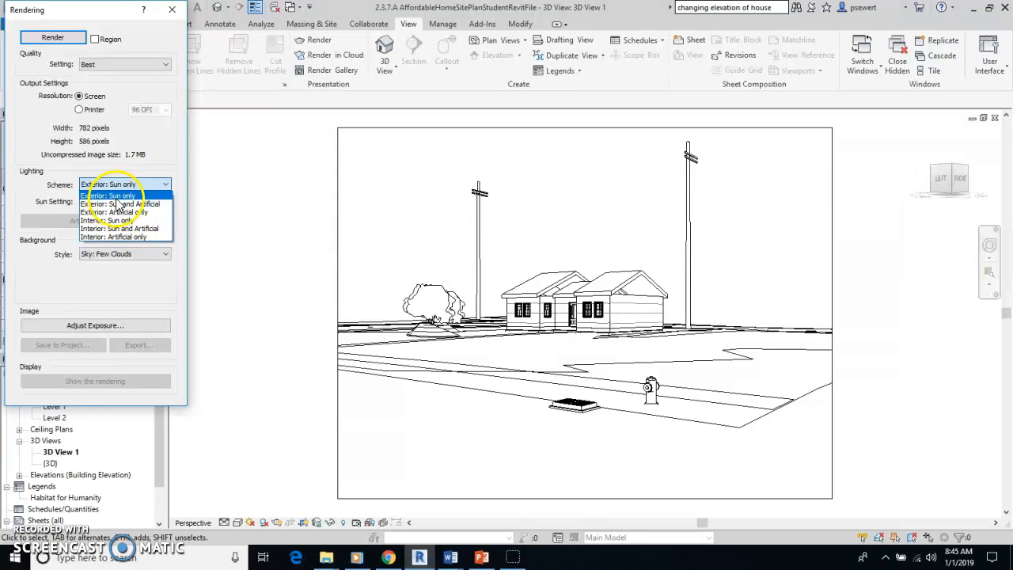
left_click(123, 198)
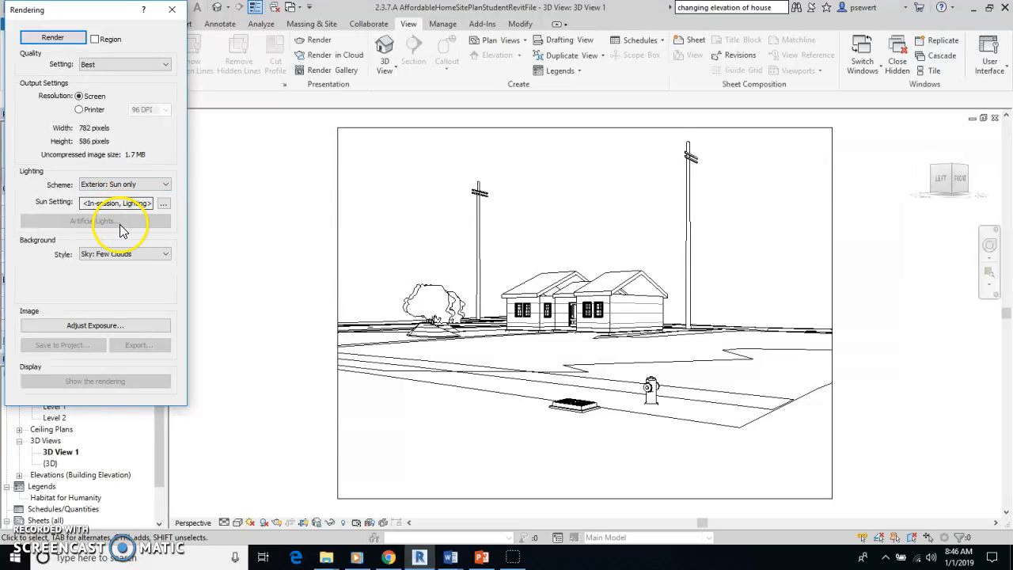
Render the camera view and dismiss the progress window once rendering is complete
left_click(53, 40)
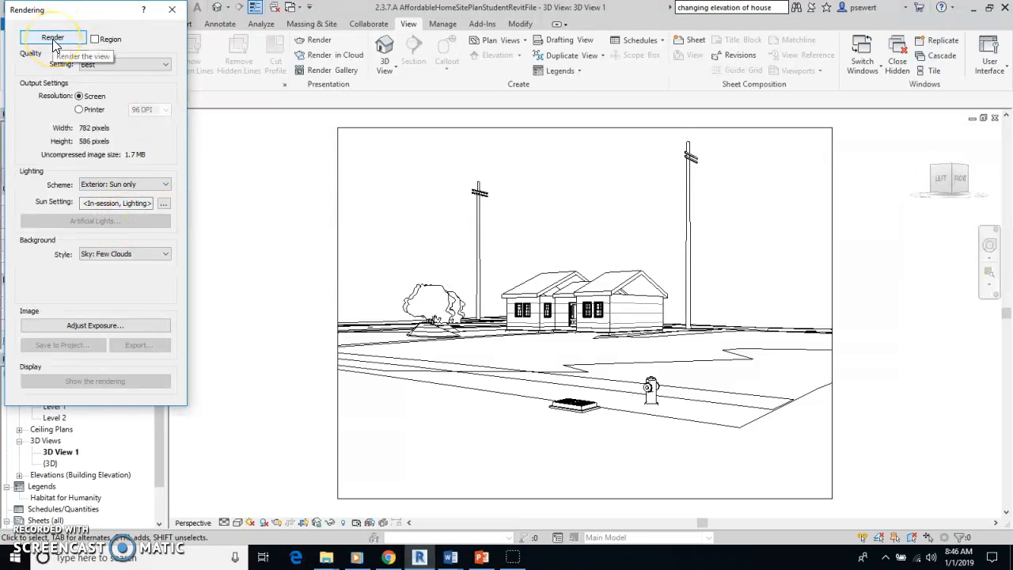
left_click(53, 39)
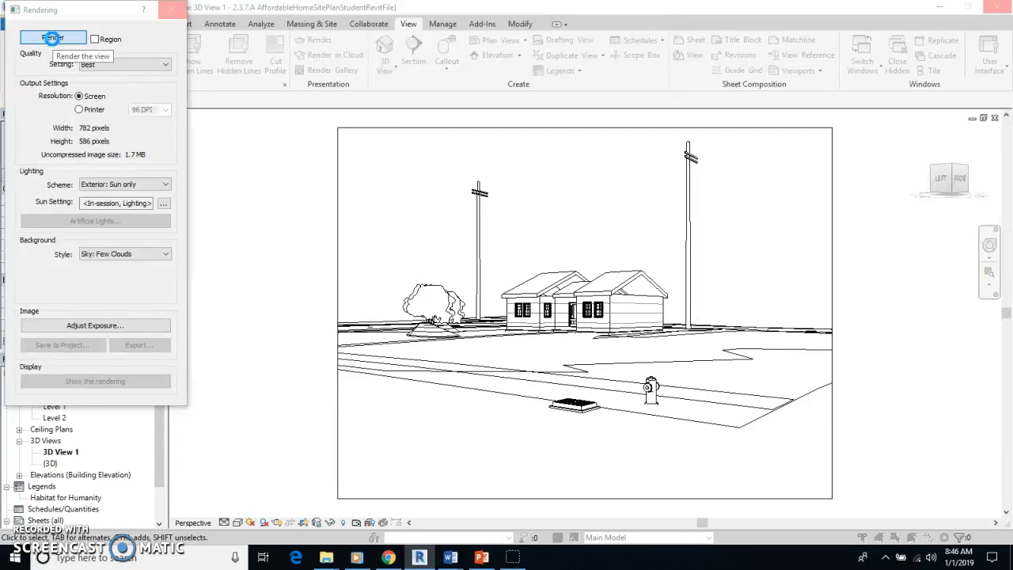
left_click(52, 37)
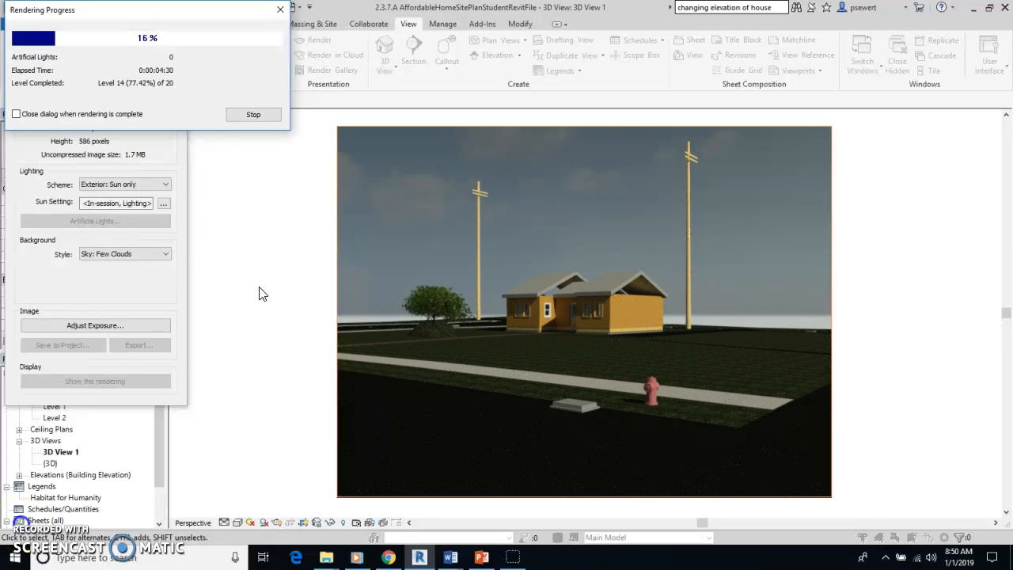
left_click(245, 209)
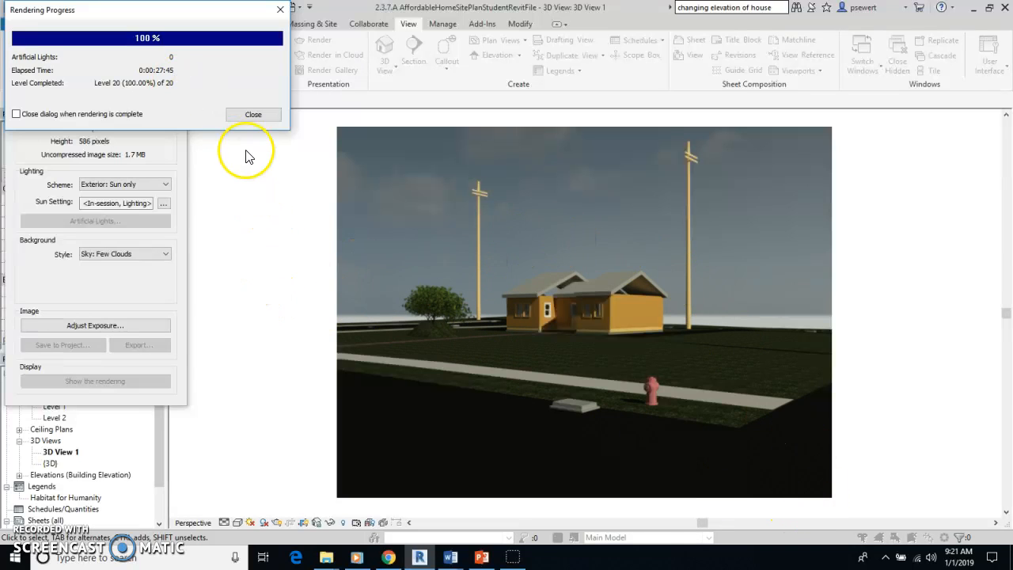
left_click(254, 115)
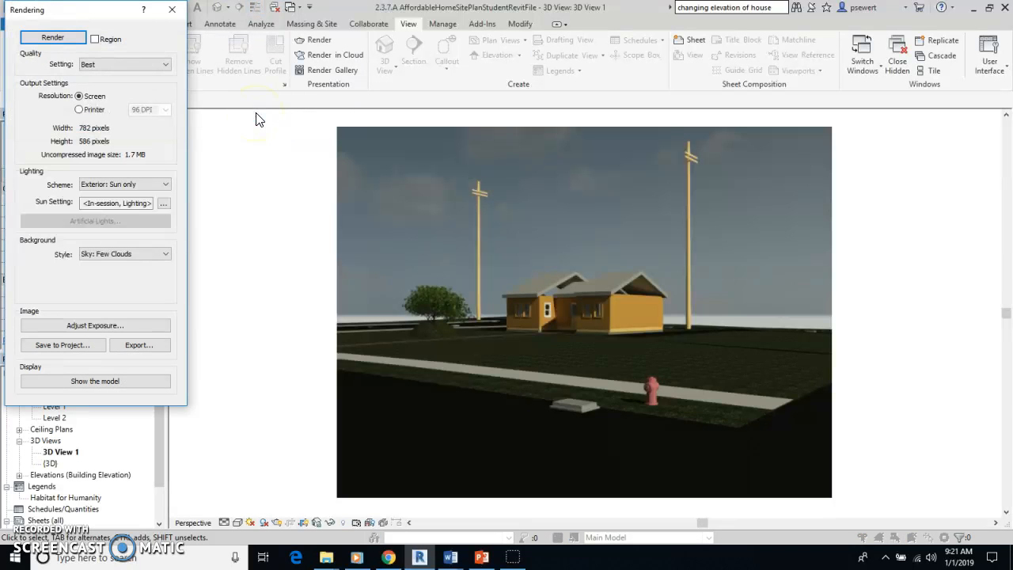
Save the rendered image to the project under the name "HFH House on Site"
left_click(76, 347)
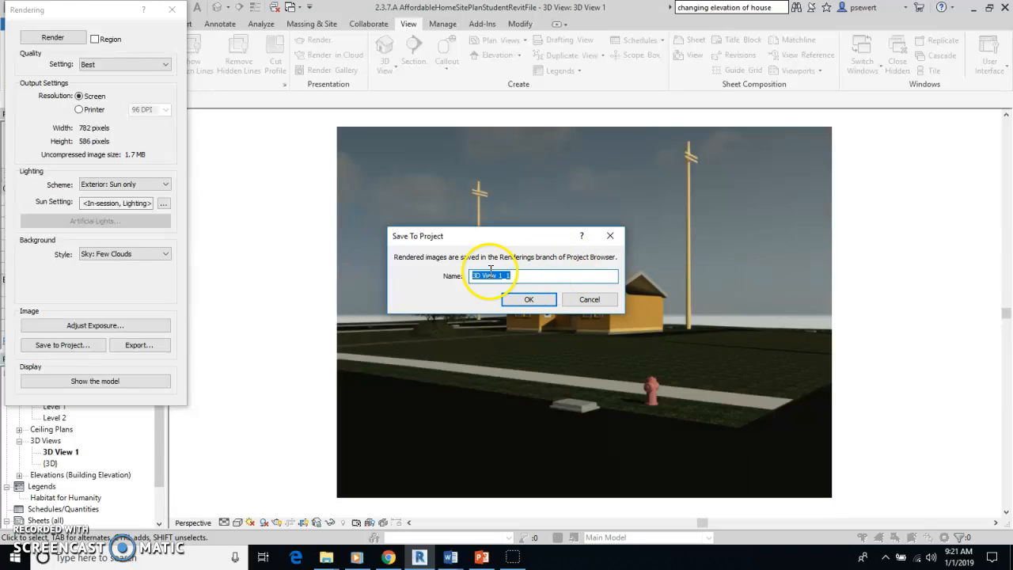
left_click_drag(518, 279, 448, 281)
type("HF")
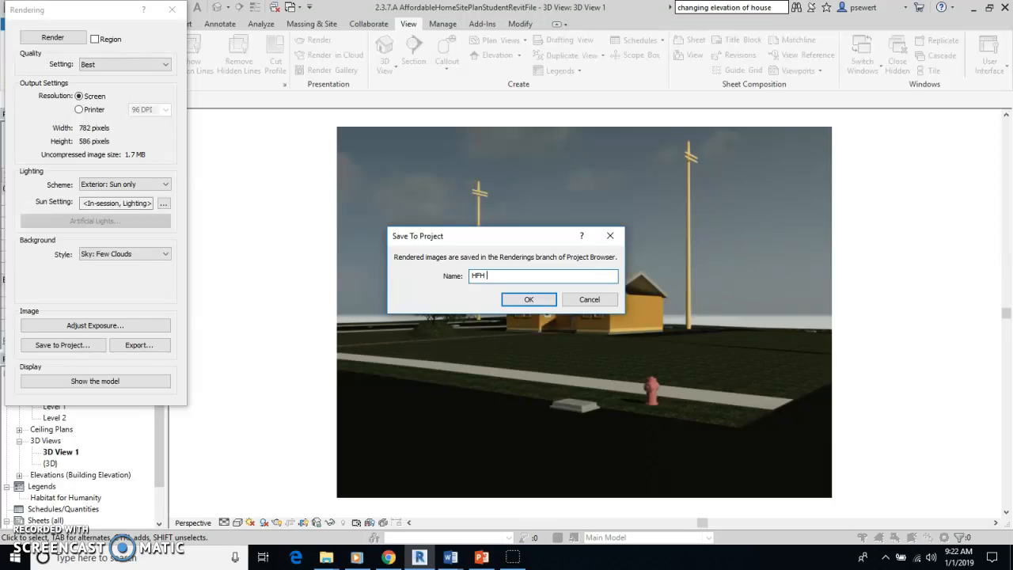
type("House on Site")
left_click(512, 301)
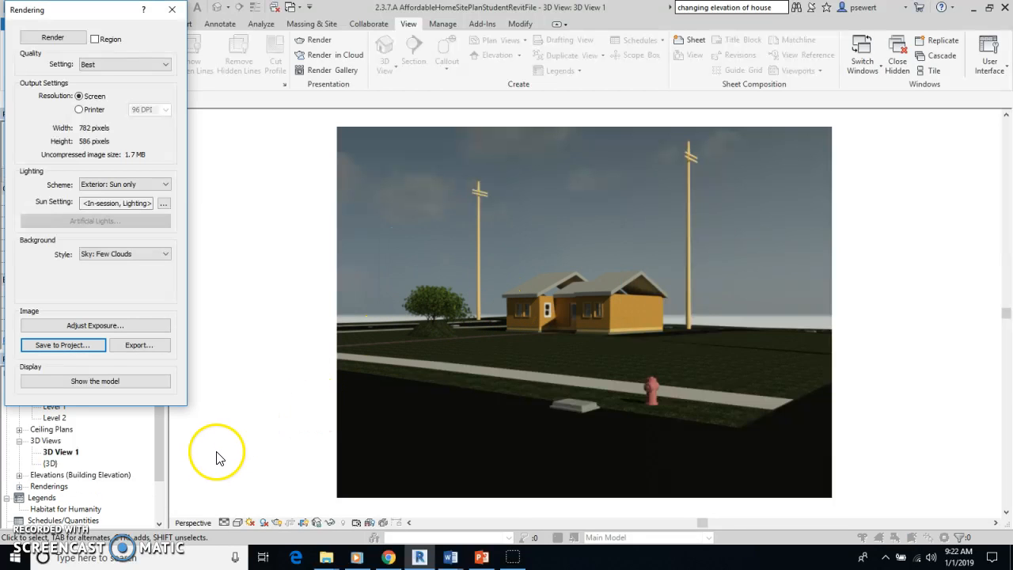
Close the rendering settings and open the saved "HFH House on Site" rendering from the project's views
left_click(172, 10)
left_click_drag(160, 401, 157, 430)
left_click(19, 441)
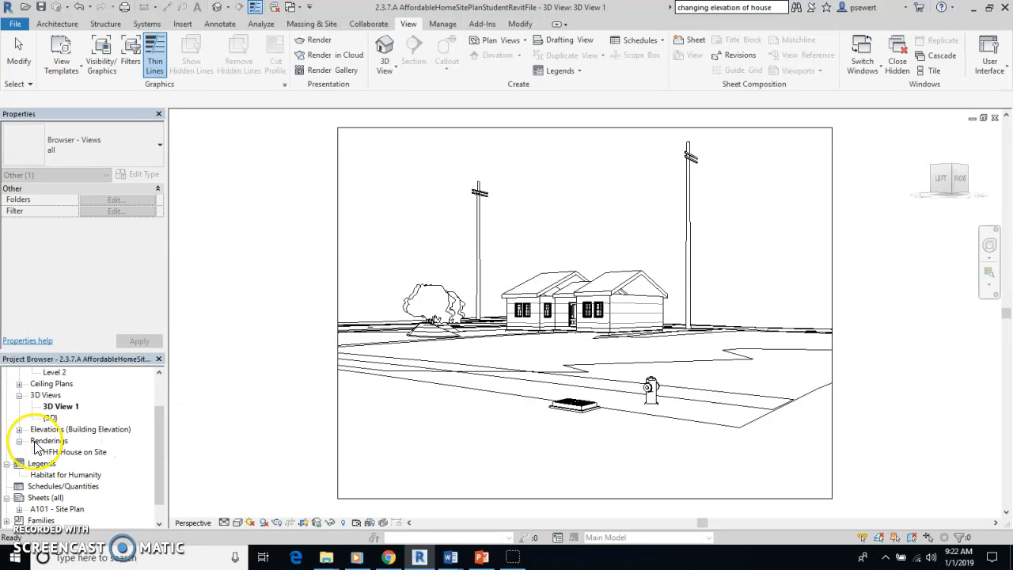
double_click(76, 452)
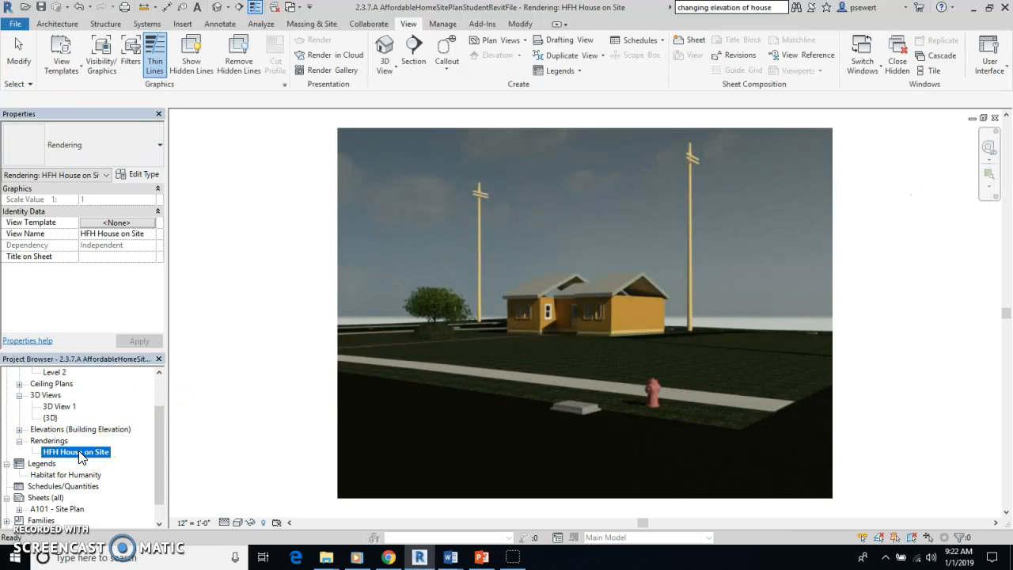